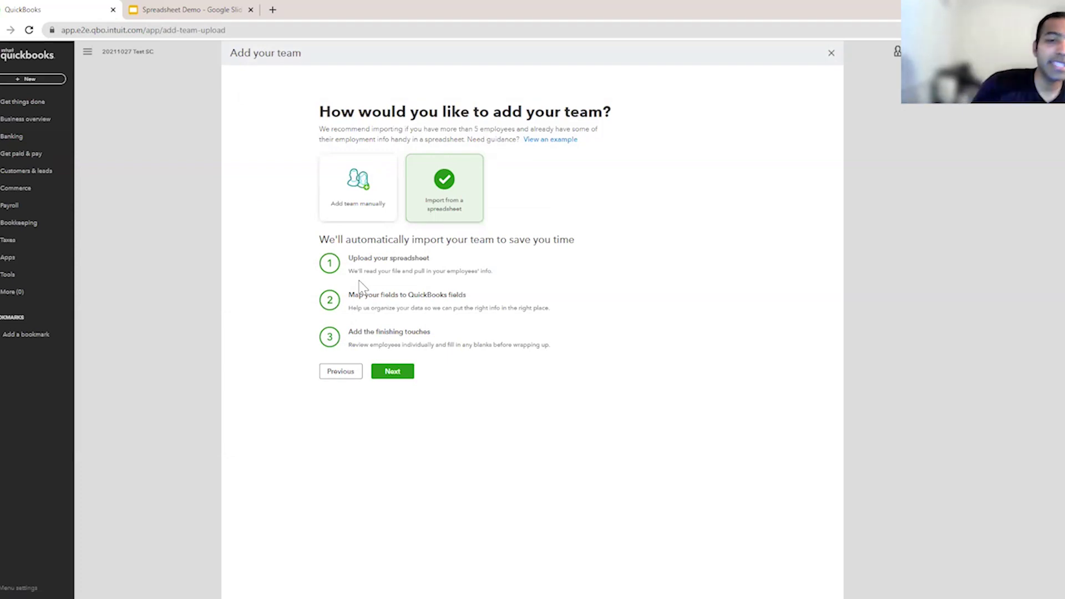
- Continue to the spreadsheet upload and review which employee information will be transferred and what file types are accepted
click(395, 372)
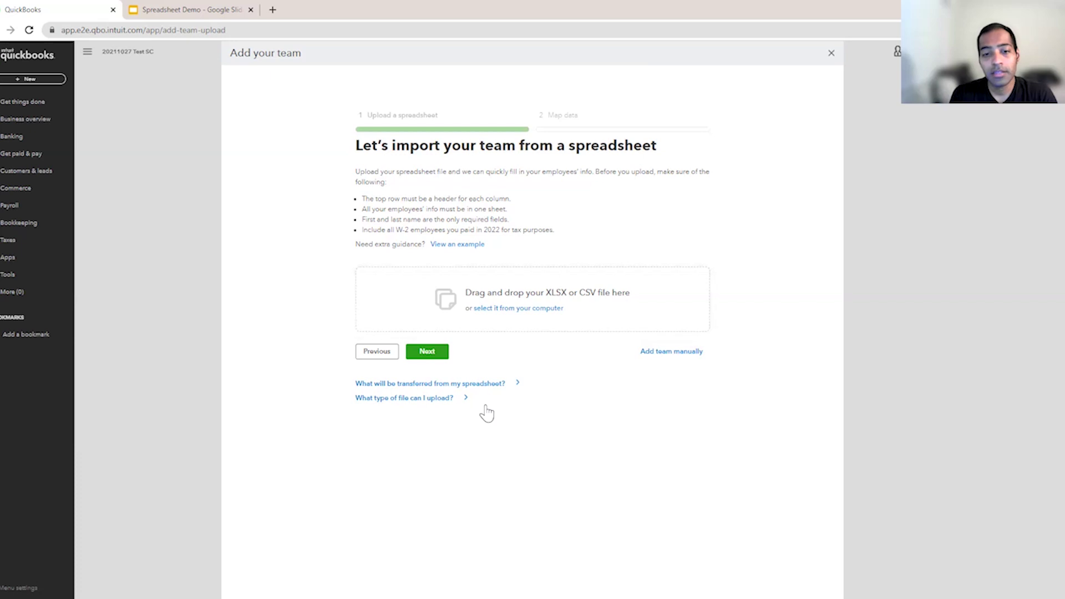
click(487, 386)
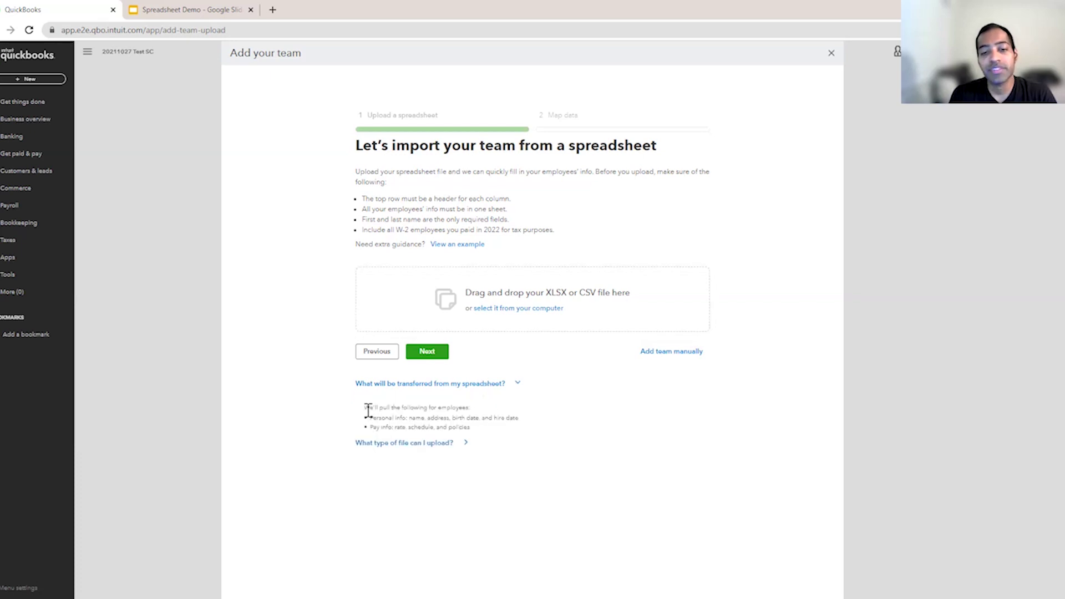
drag(369, 408, 454, 417)
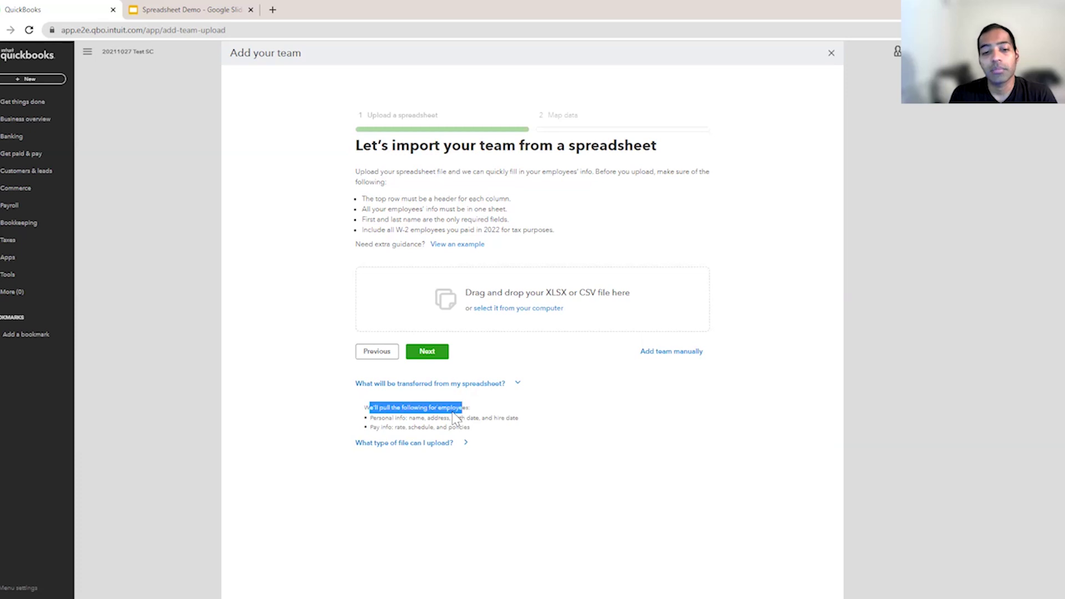
click(495, 415)
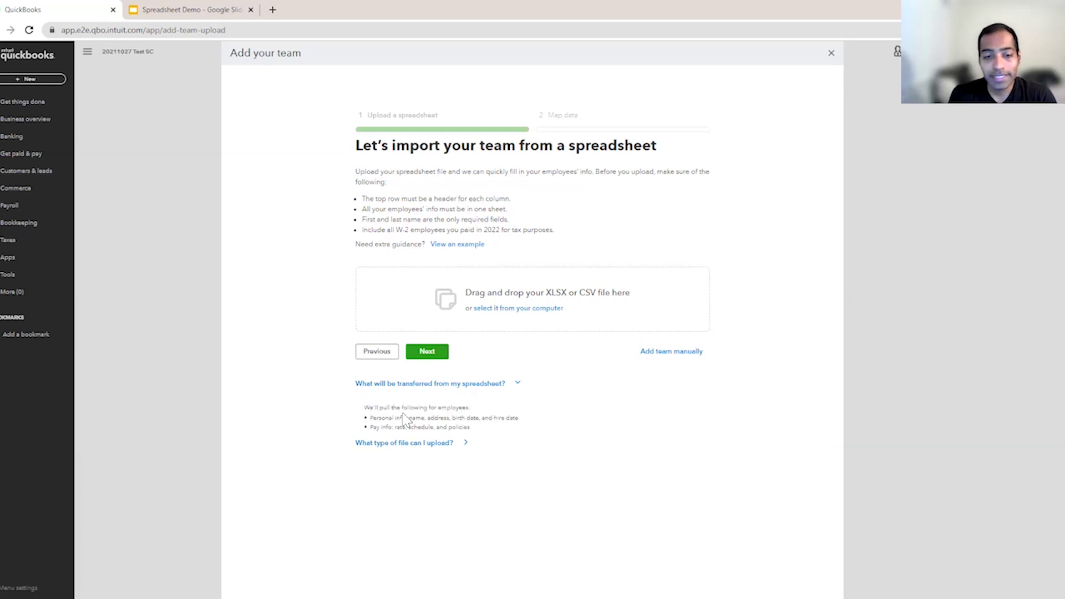
drag(409, 418, 518, 422)
click(502, 429)
drag(395, 428, 431, 436)
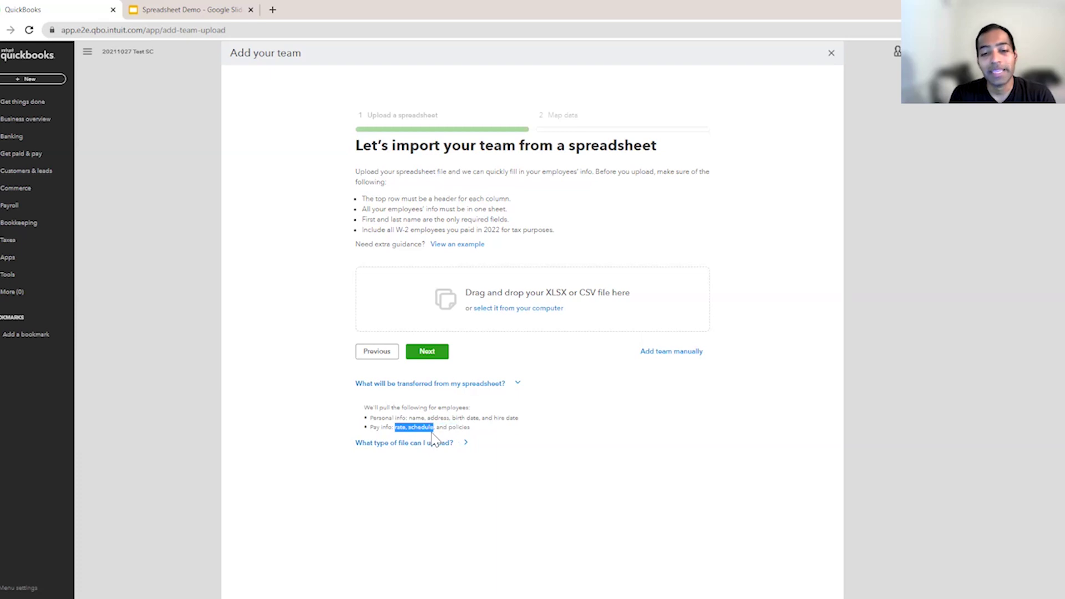
click(428, 437)
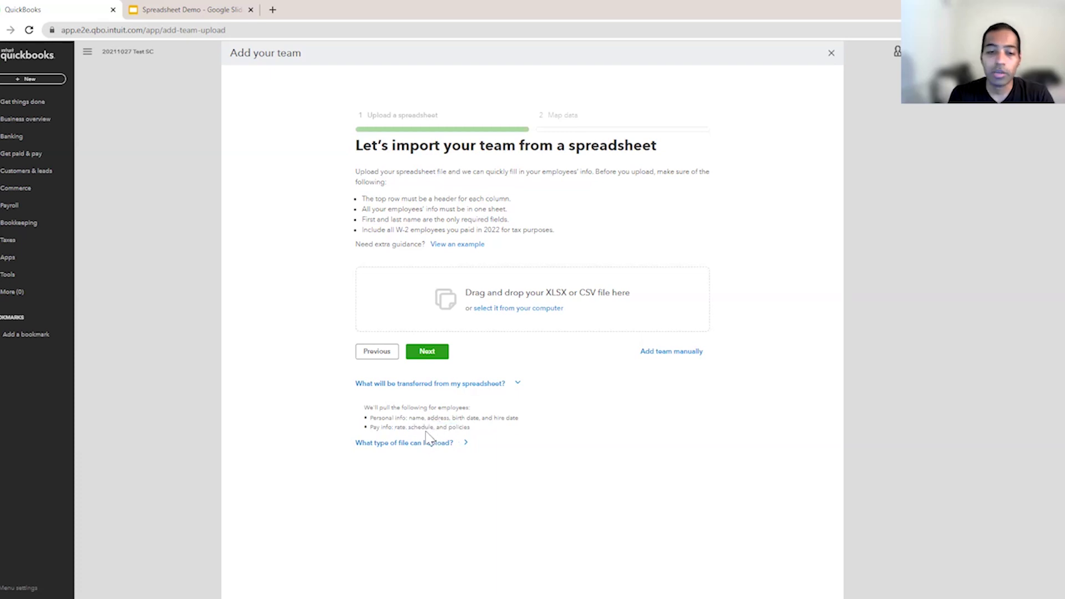
drag(447, 428, 475, 437)
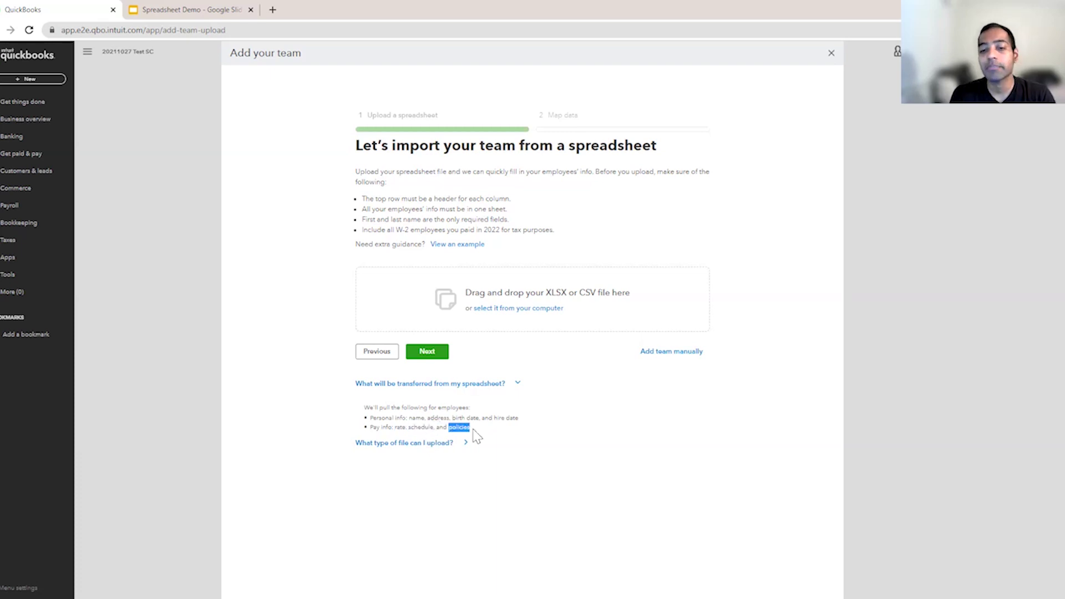
click(413, 444)
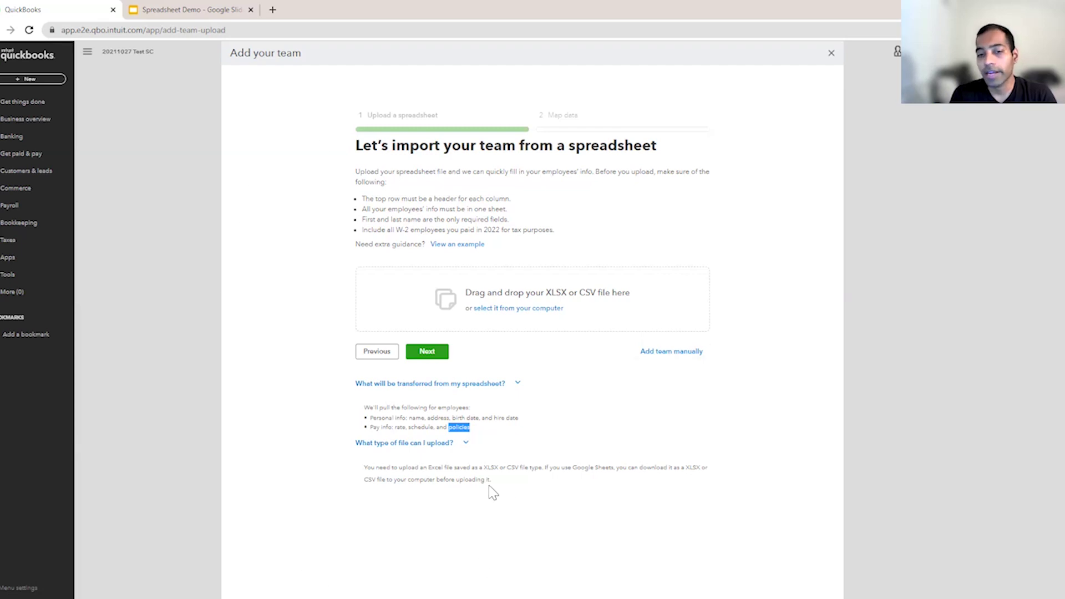
- View the example employee file with its sample column layout and close it
click(468, 245)
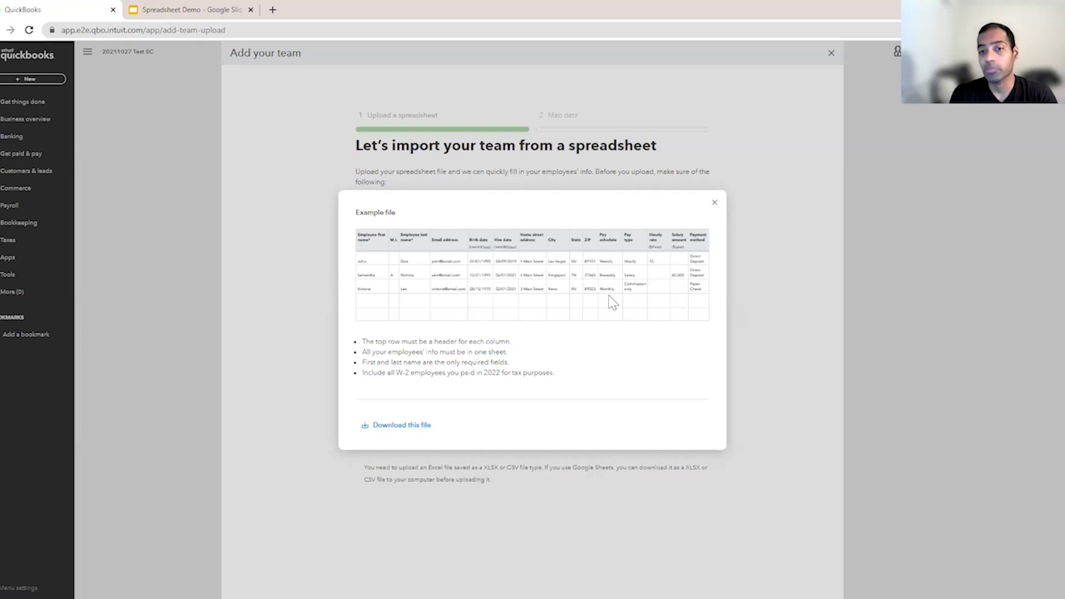
click(714, 203)
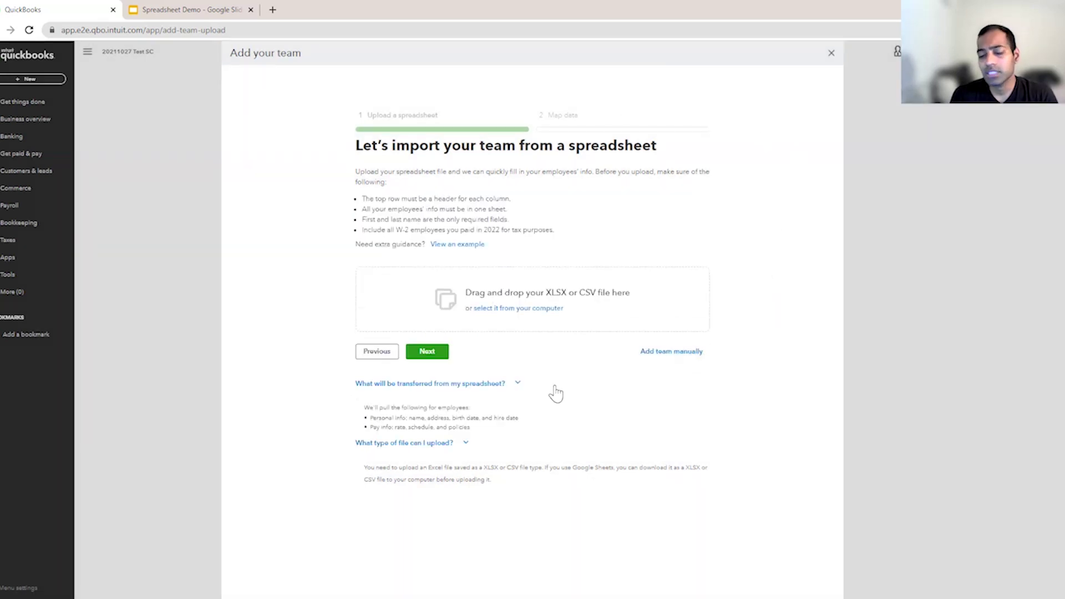
click(678, 358)
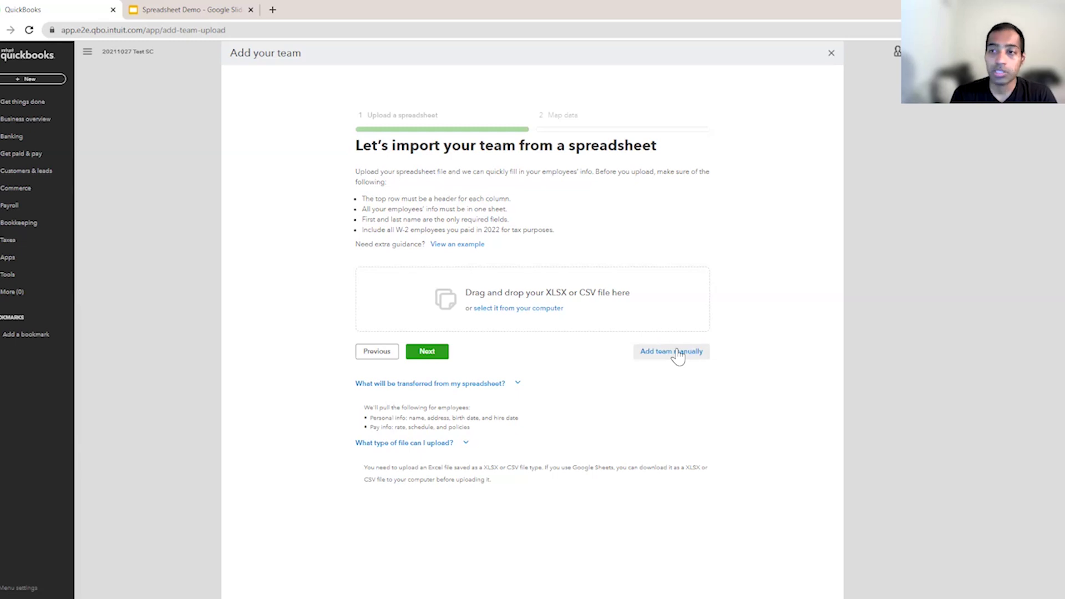
- Upload QuickBooks_Employee_List_Sample_Demo.xlsx from the Desktop folder and continue to mapping the data
click(528, 310)
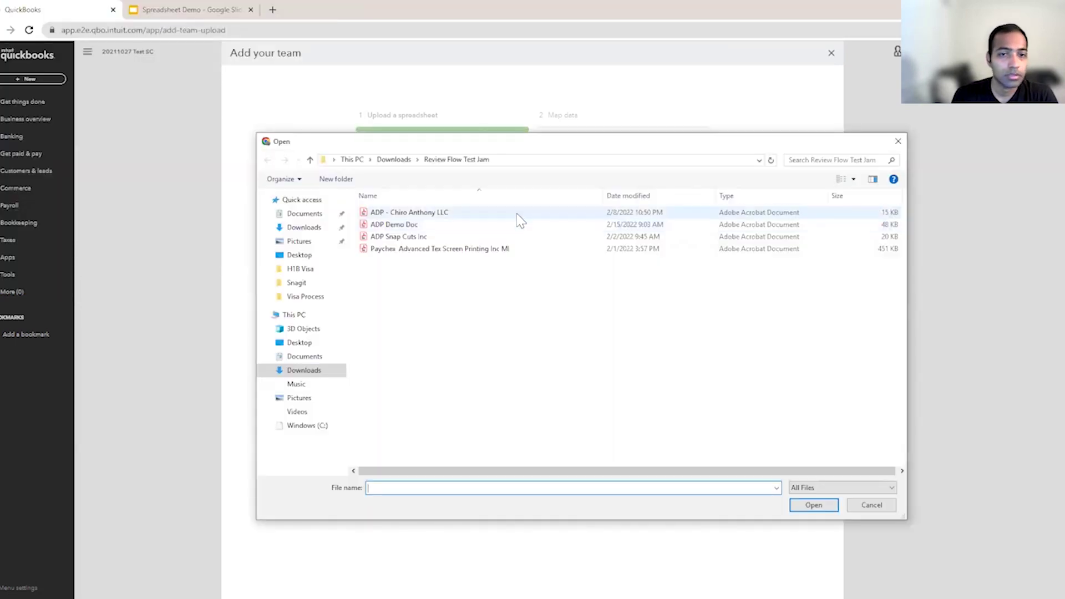
click(297, 219)
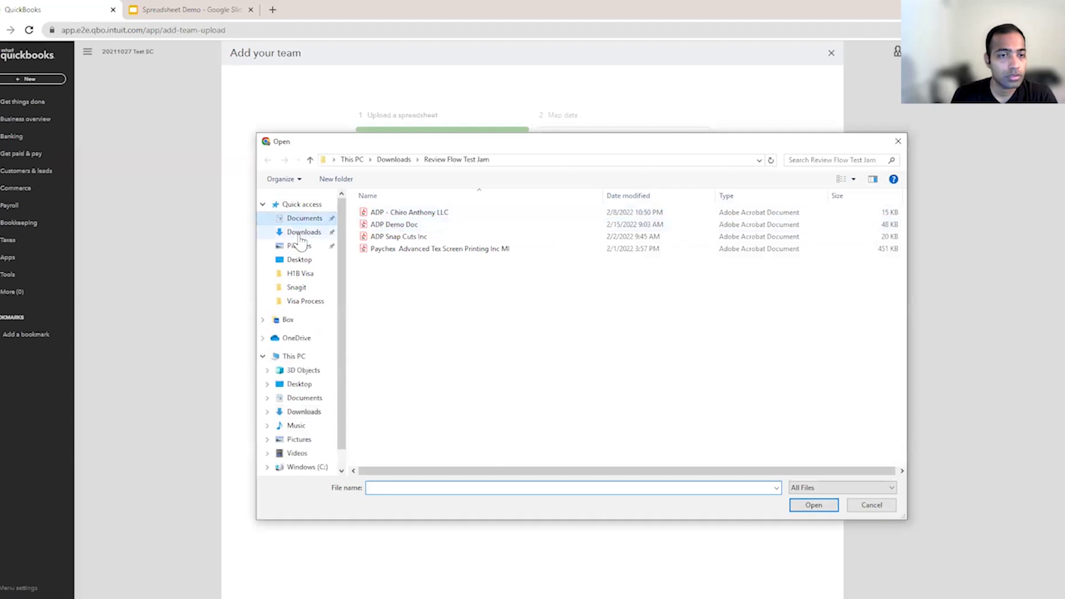
click(296, 262)
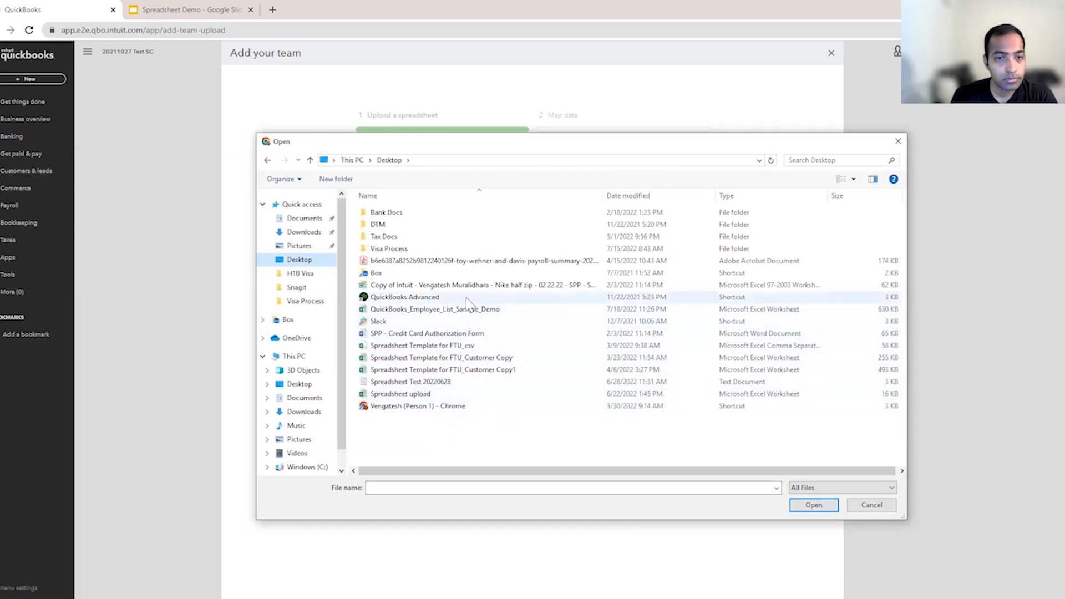
click(466, 310)
click(813, 505)
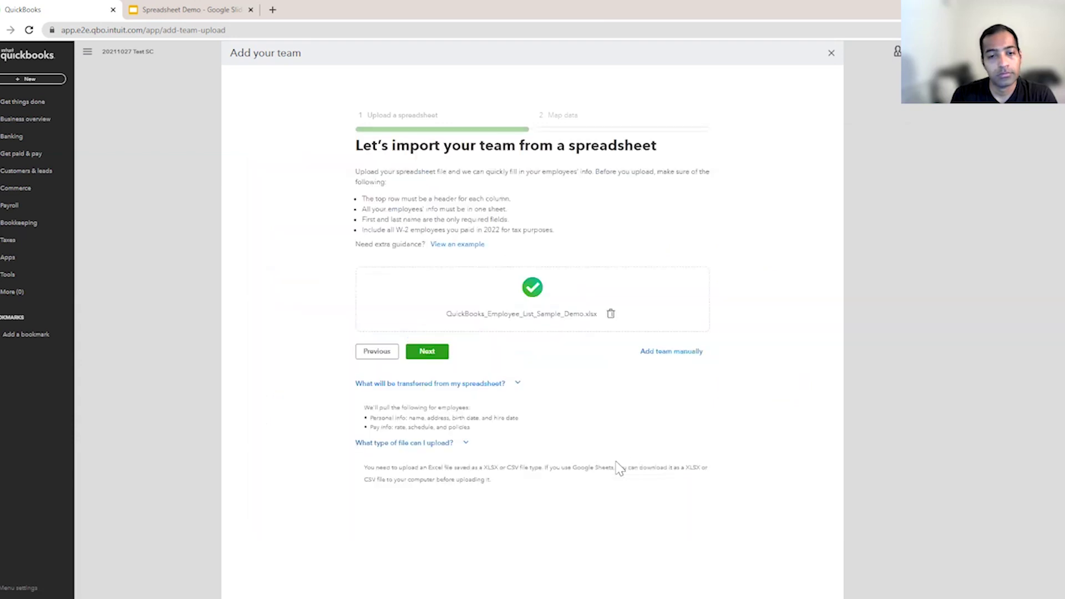
click(438, 357)
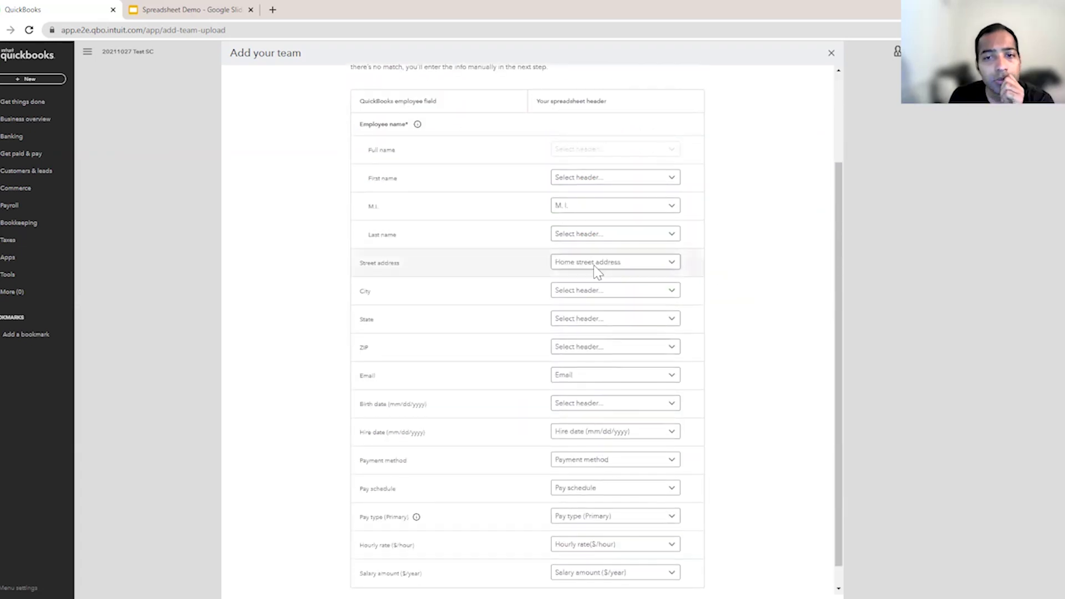
- Map the First name field to the Name1 header and the Last name field to the Name2 header
scroll(440, 304, down, 1)
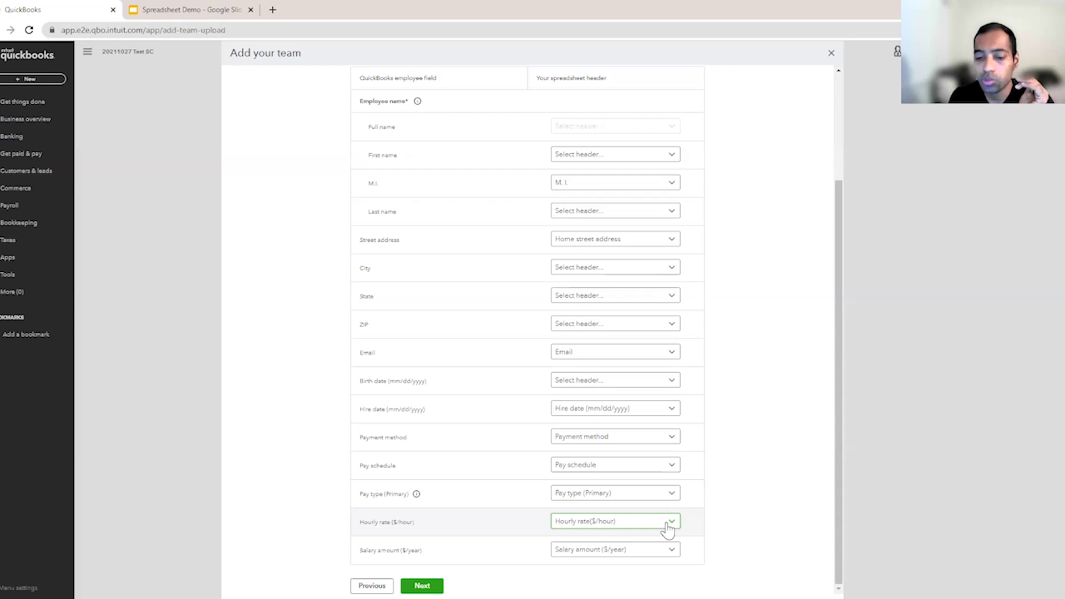
click(601, 161)
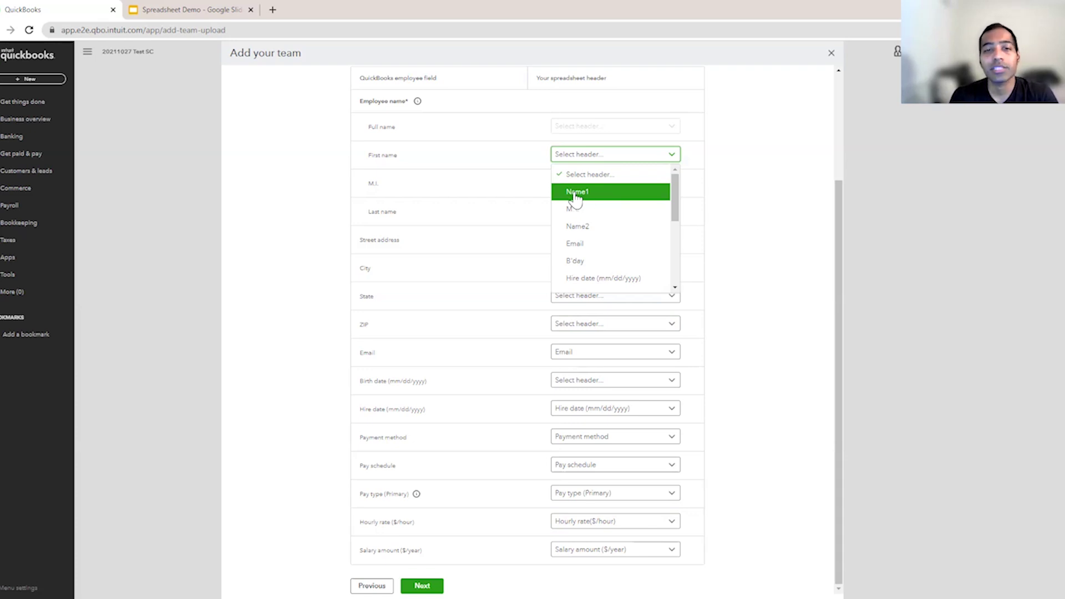
click(633, 194)
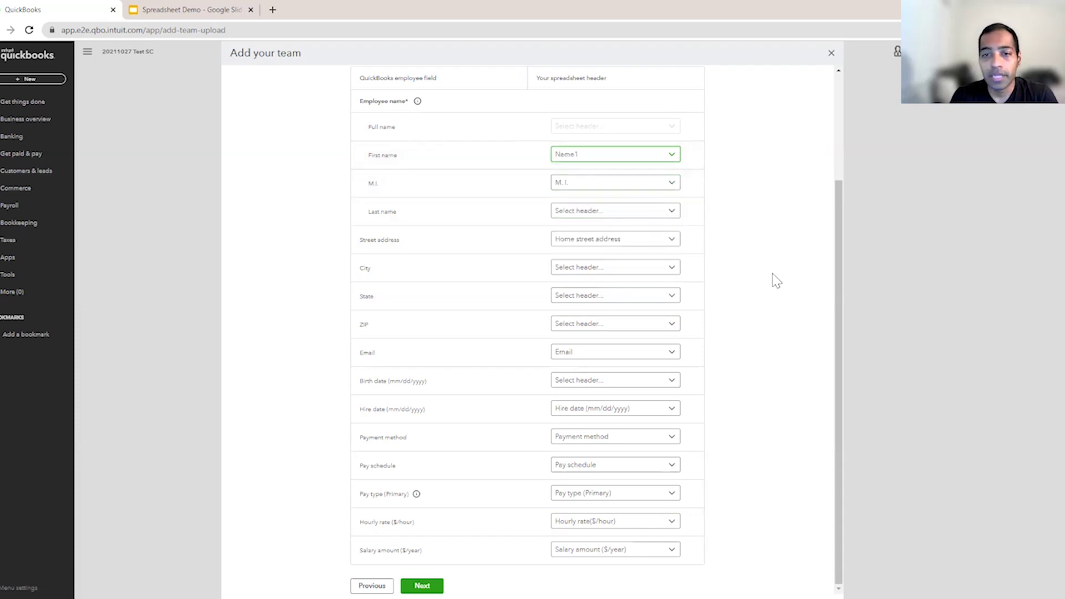
click(667, 215)
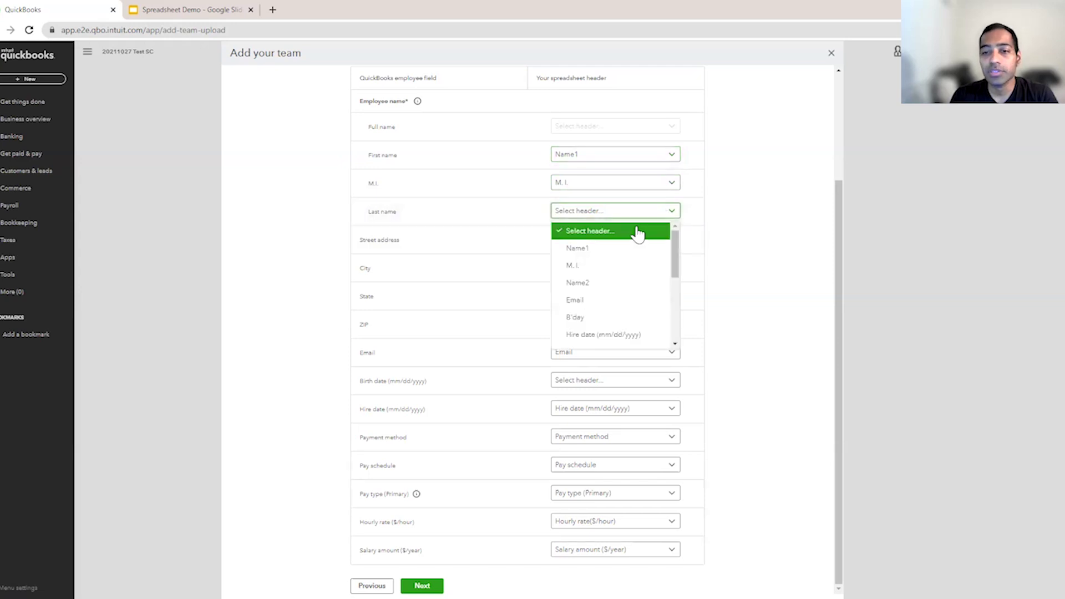
click(598, 283)
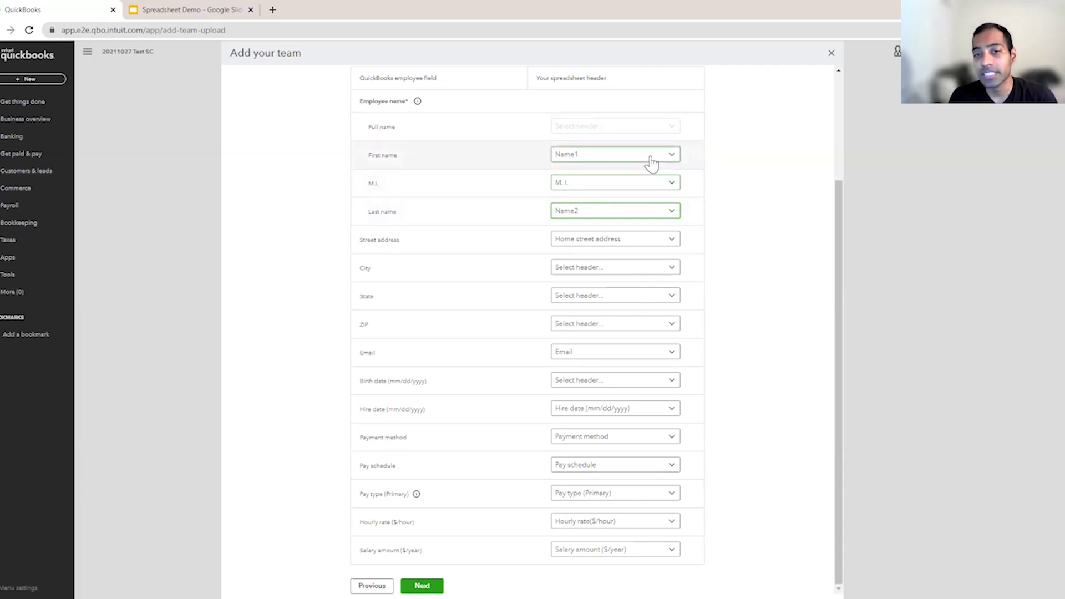
- Clear the spreadsheet headers assigned to the First name, M.I. and Last name fields
click(651, 163)
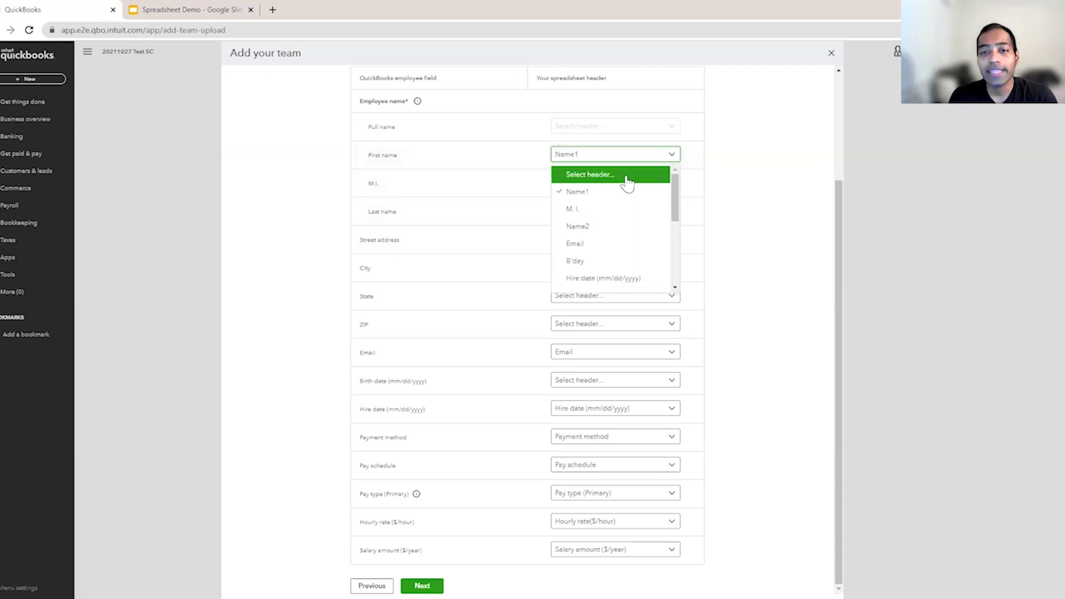
click(626, 176)
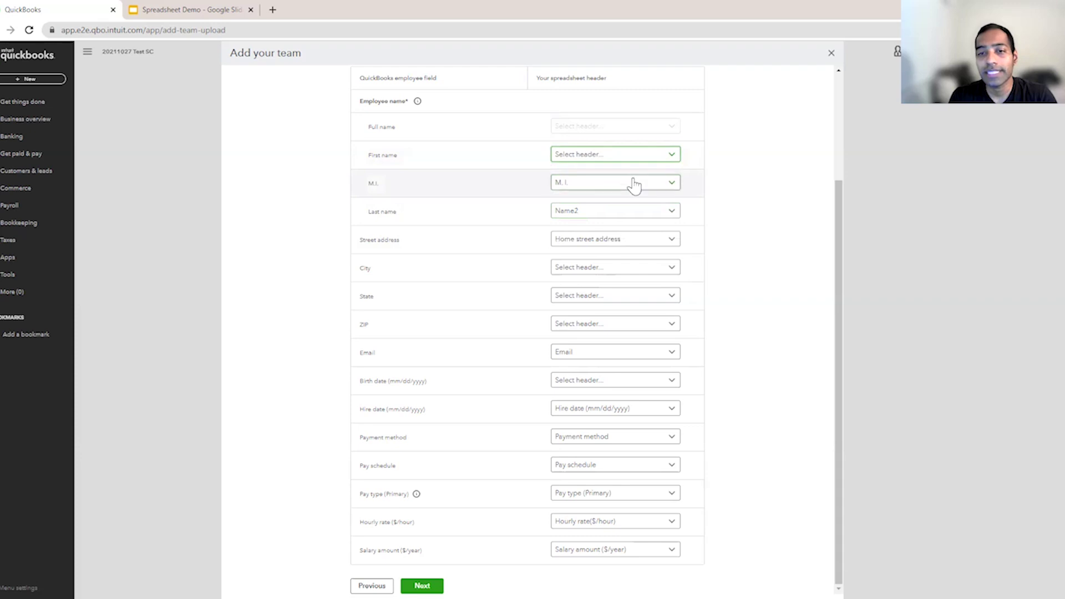
click(631, 184)
click(597, 209)
click(648, 214)
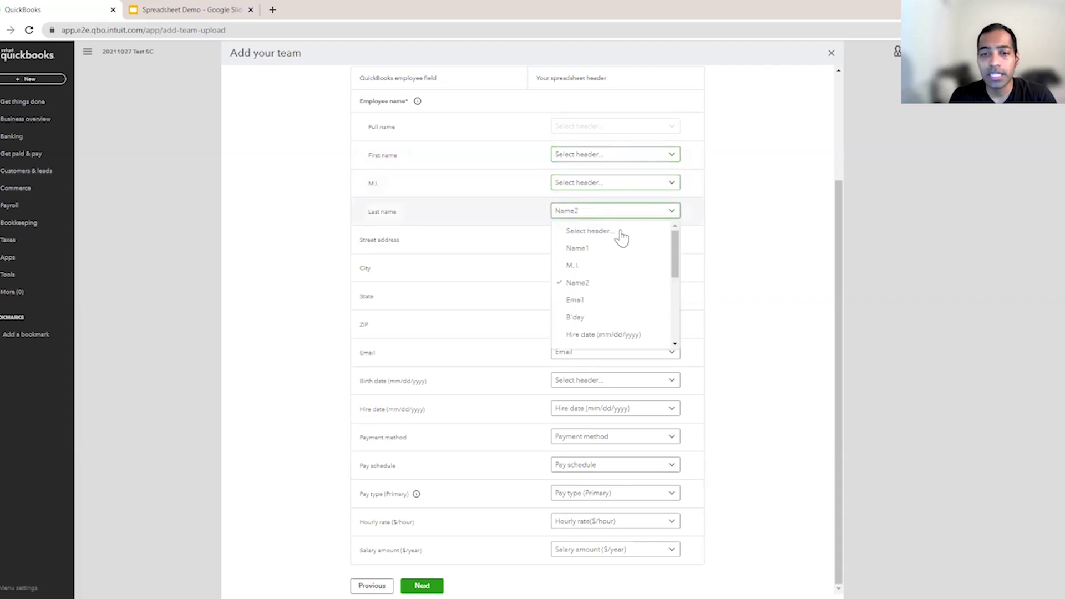
click(614, 232)
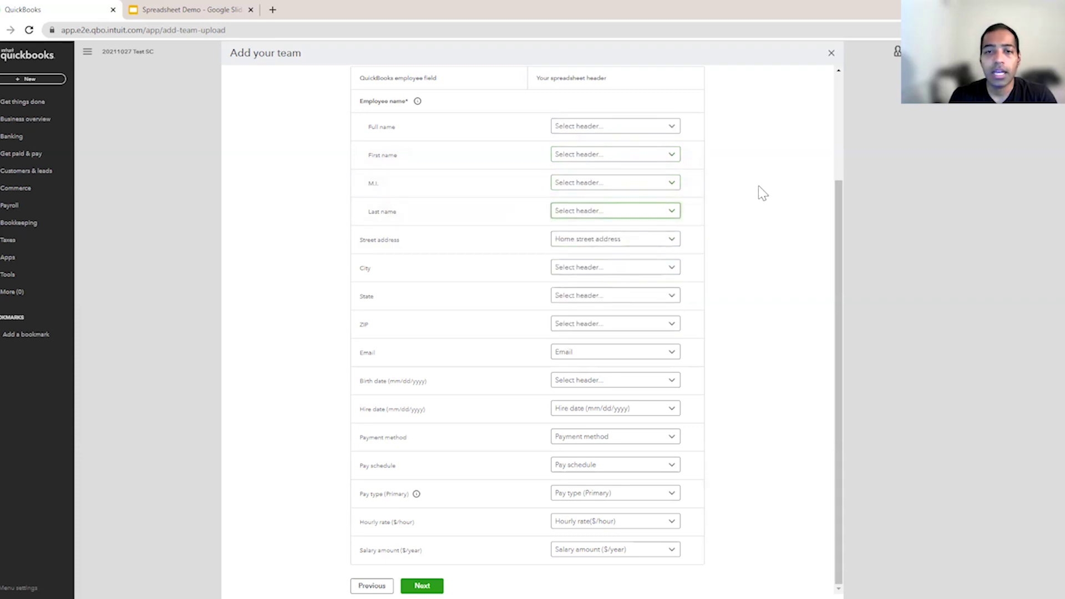
- Try mapping the Full name field to the Name1 header and clear that mapping again
click(653, 131)
click(632, 166)
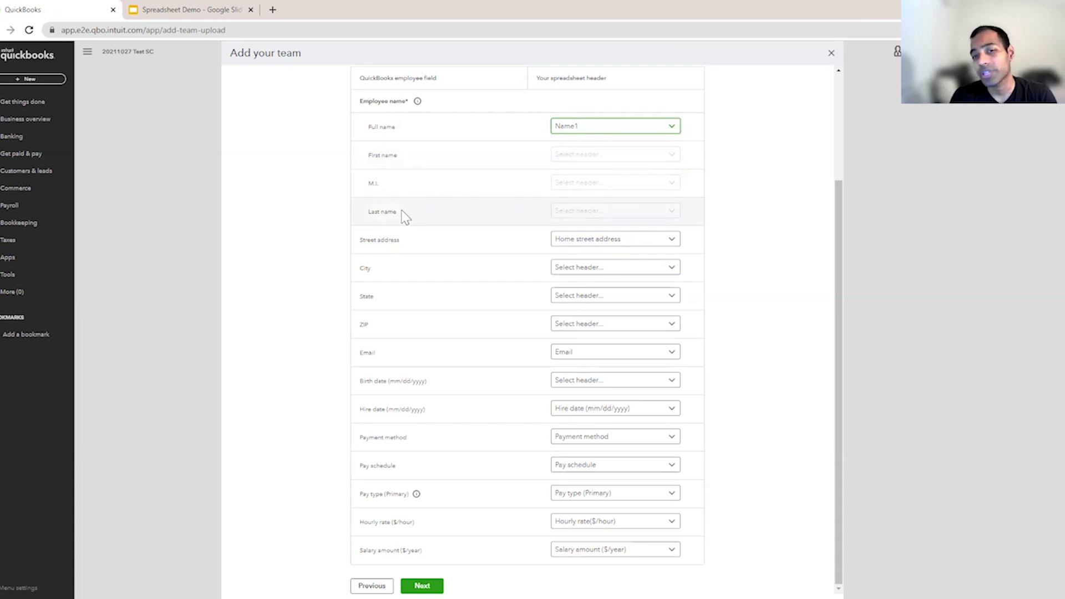
click(670, 136)
click(636, 152)
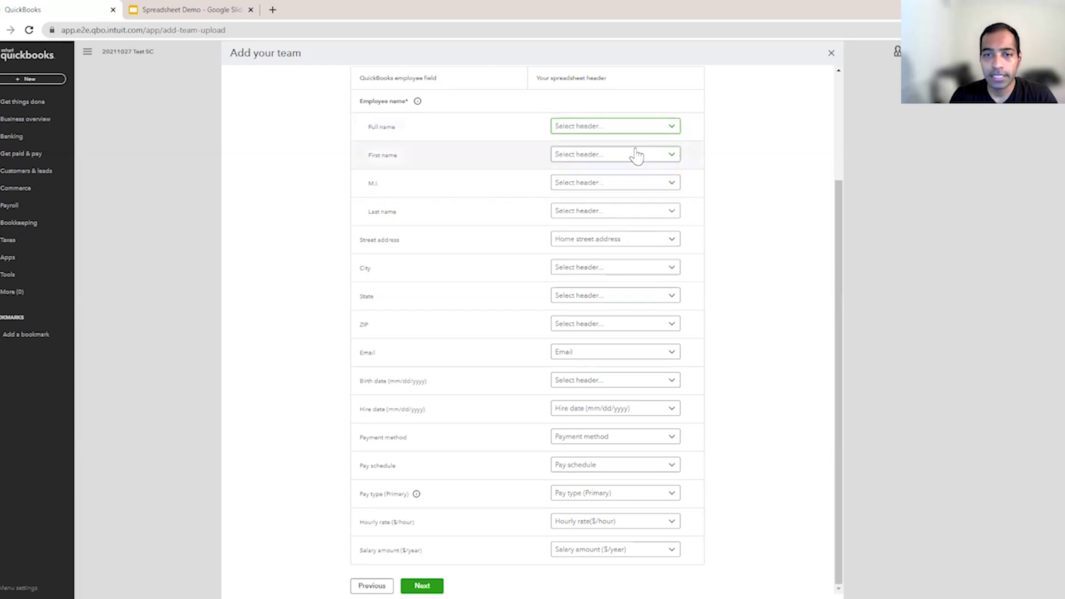
- Assign the Name1 header to First name again and the Name2 header to Last name
click(623, 157)
click(599, 199)
click(657, 212)
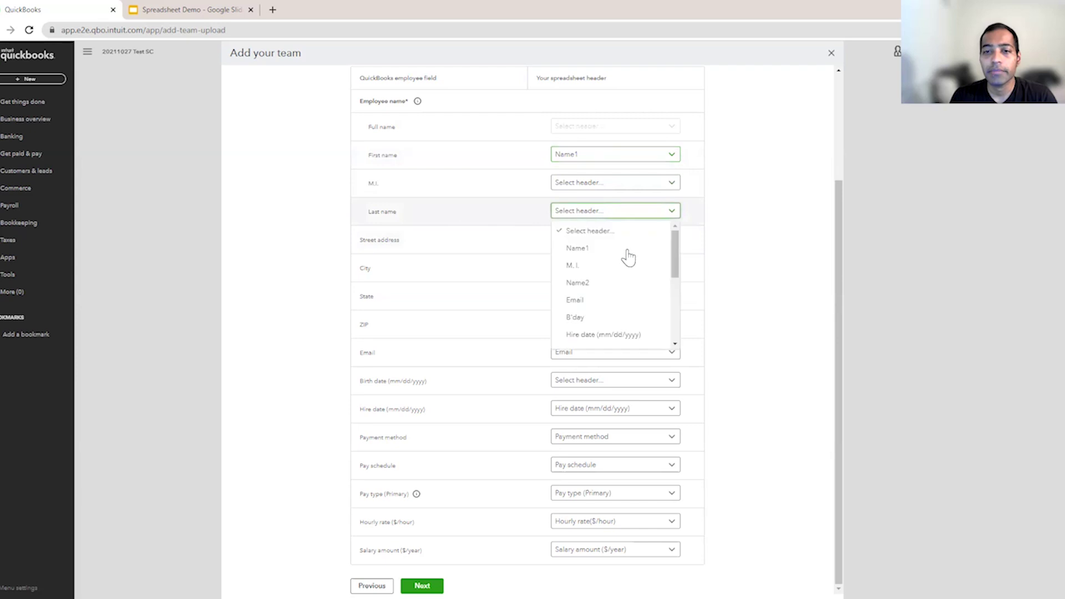
click(615, 285)
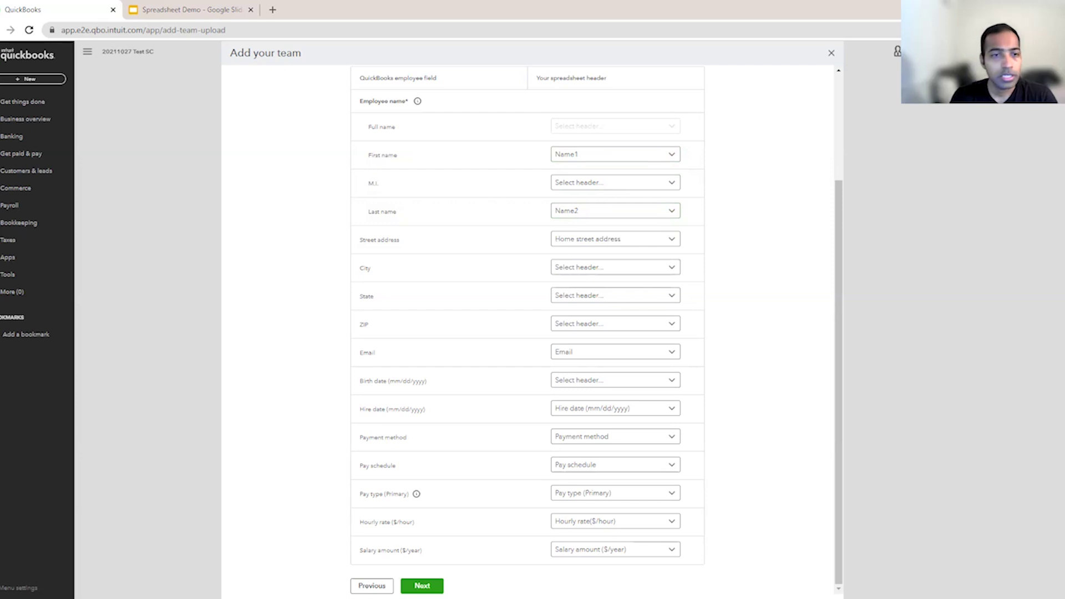
- Switch to Excel to check the column headers in the employee list spreadsheet, and return to QuickBooks
key(alt+Tab)
click(124, 344)
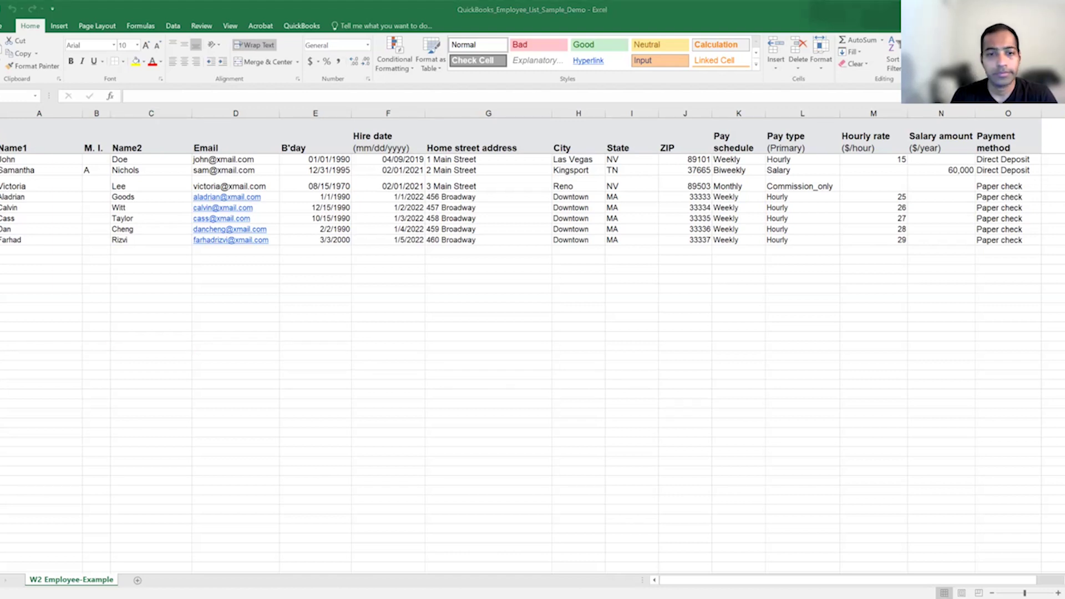
key(alt+Tab)
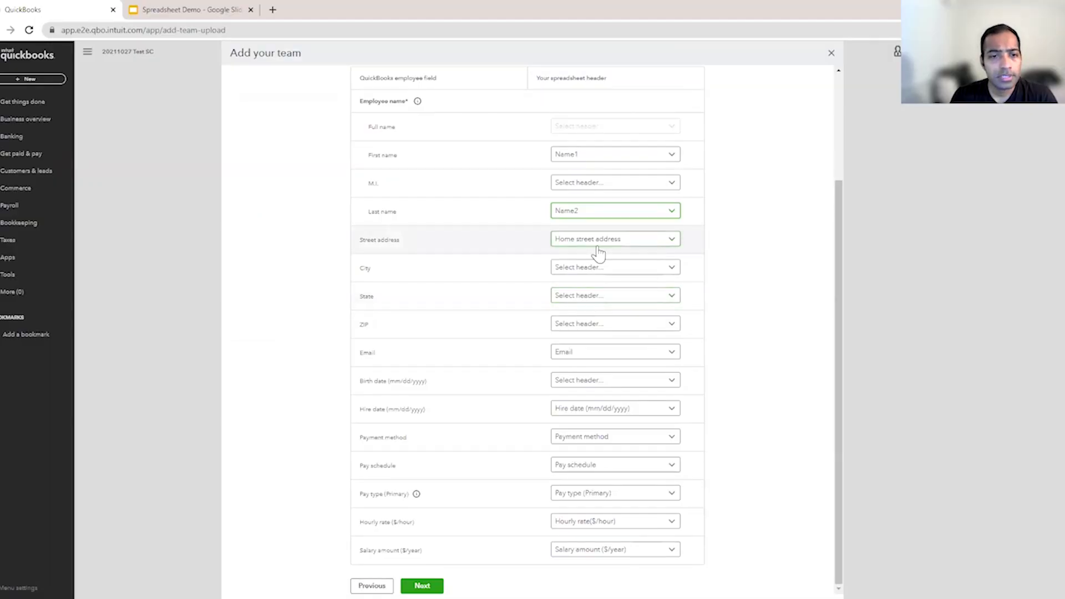
- Map the City field to the City spreadsheet header and the State field to the State header
click(605, 270)
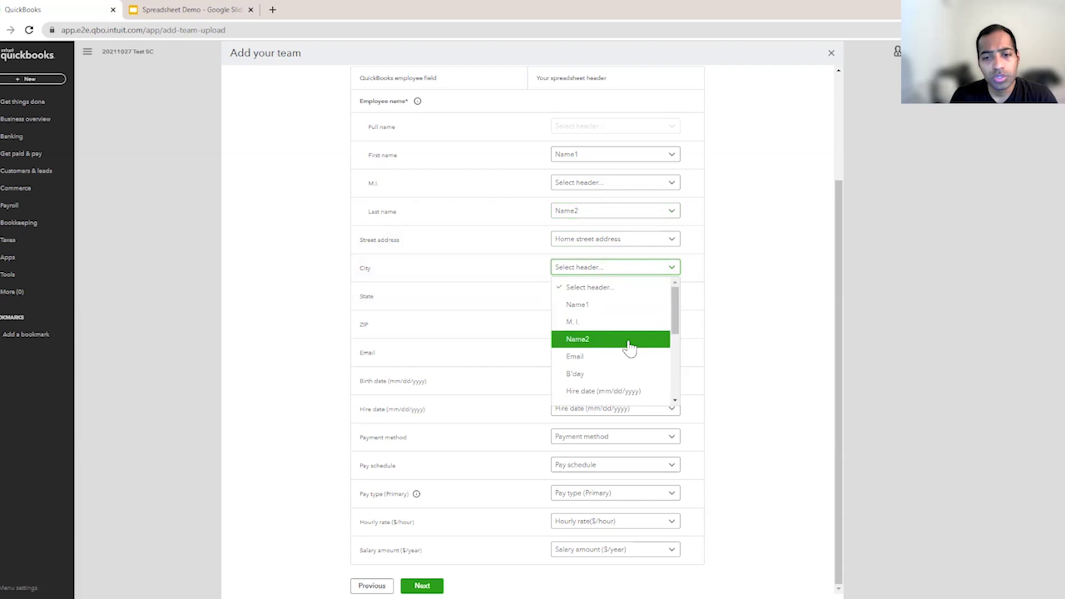
scroll(622, 367, down, 1)
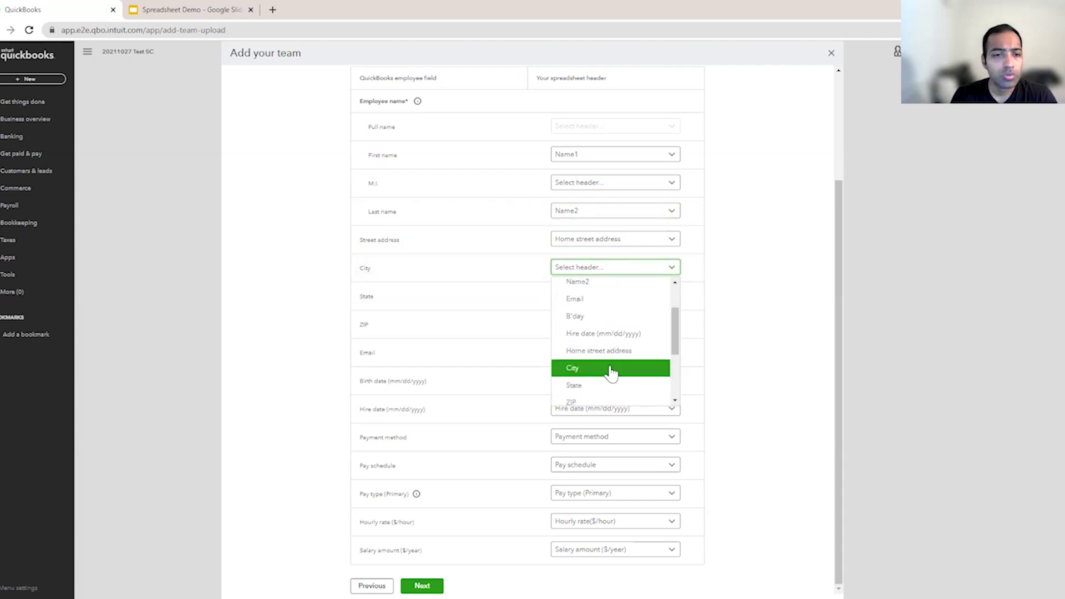
click(611, 372)
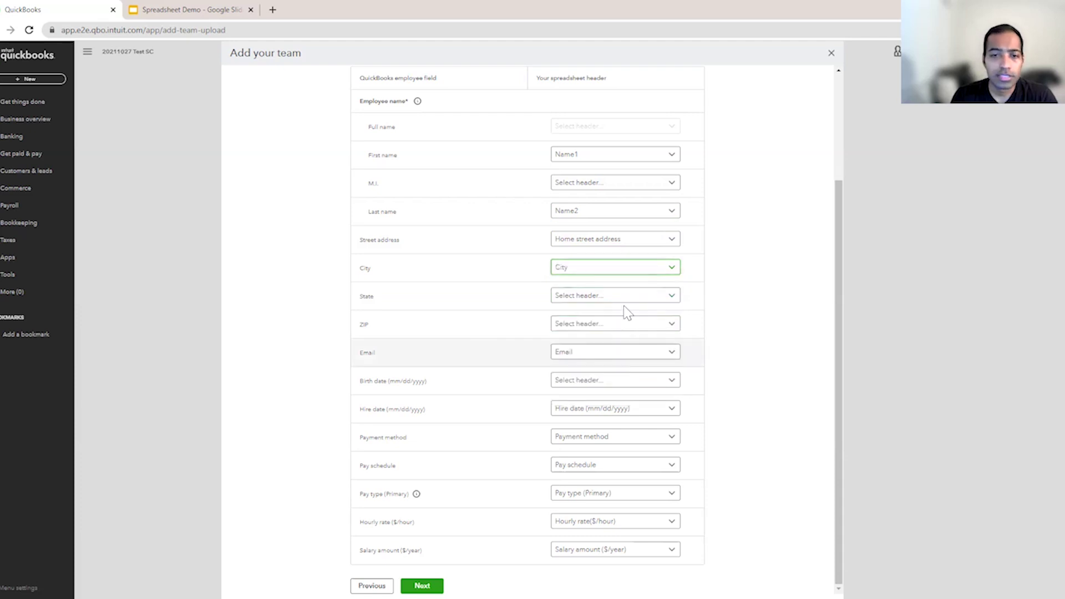
click(623, 300)
scroll(601, 371, down, 3)
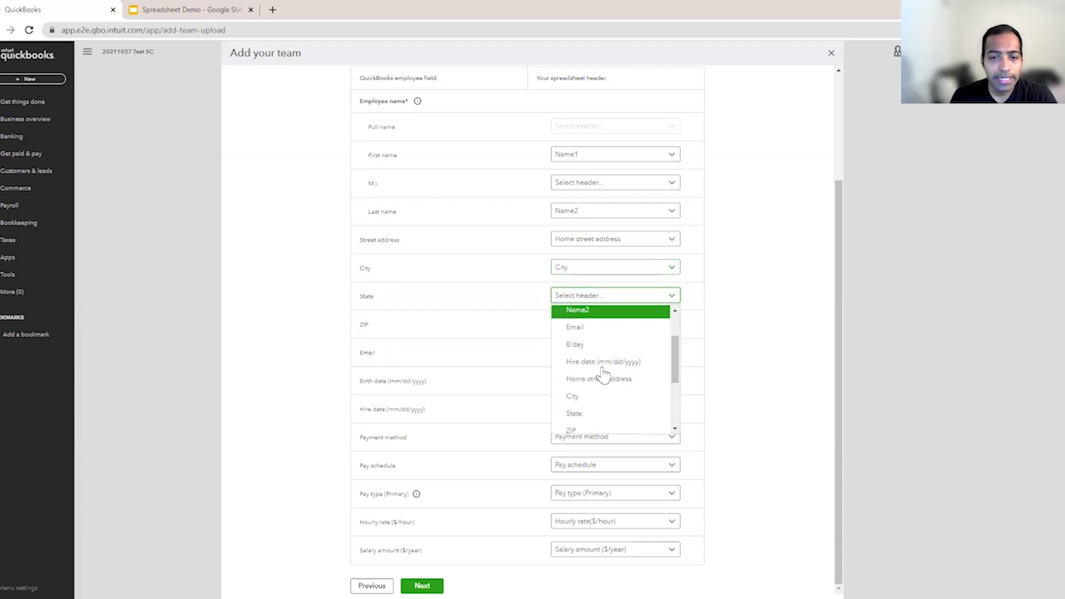
click(592, 358)
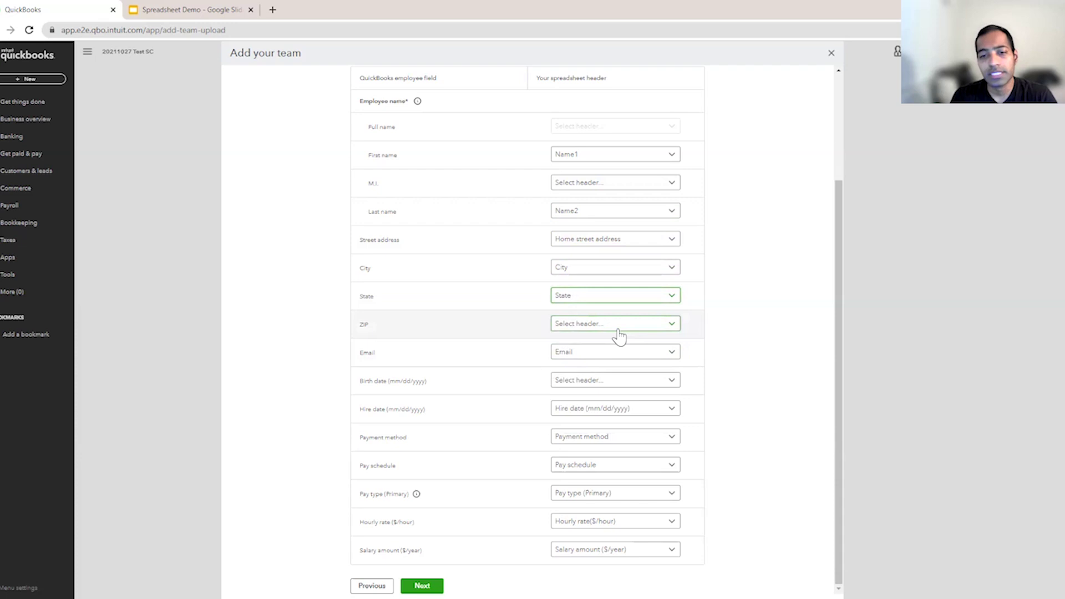
- Assign the ZIP header to the ZIP field and the B'day header to the Birth date field
click(617, 326)
scroll(610, 393, down, 3)
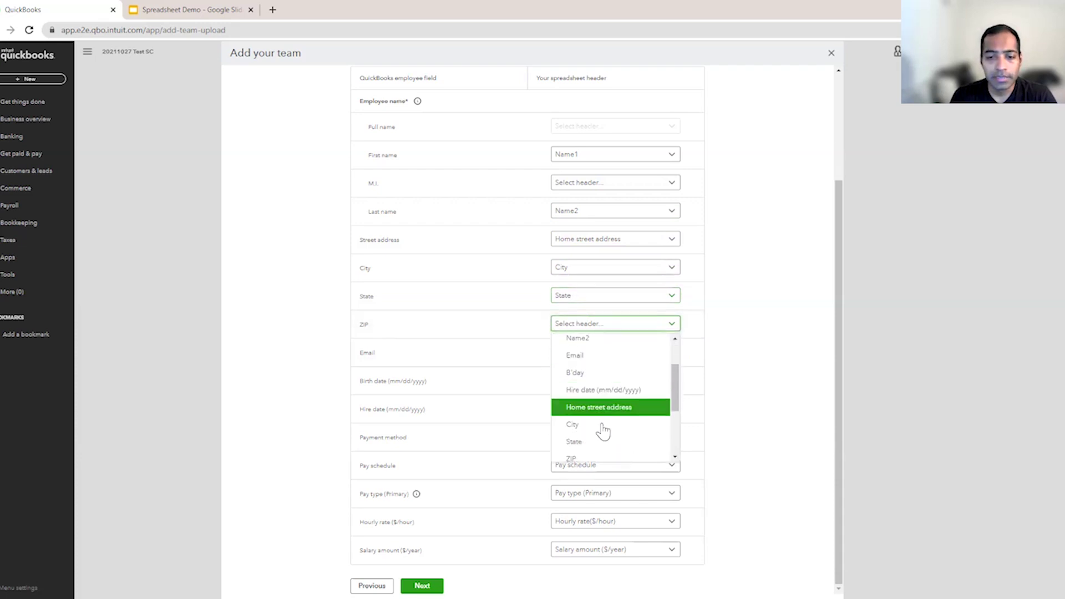
click(589, 459)
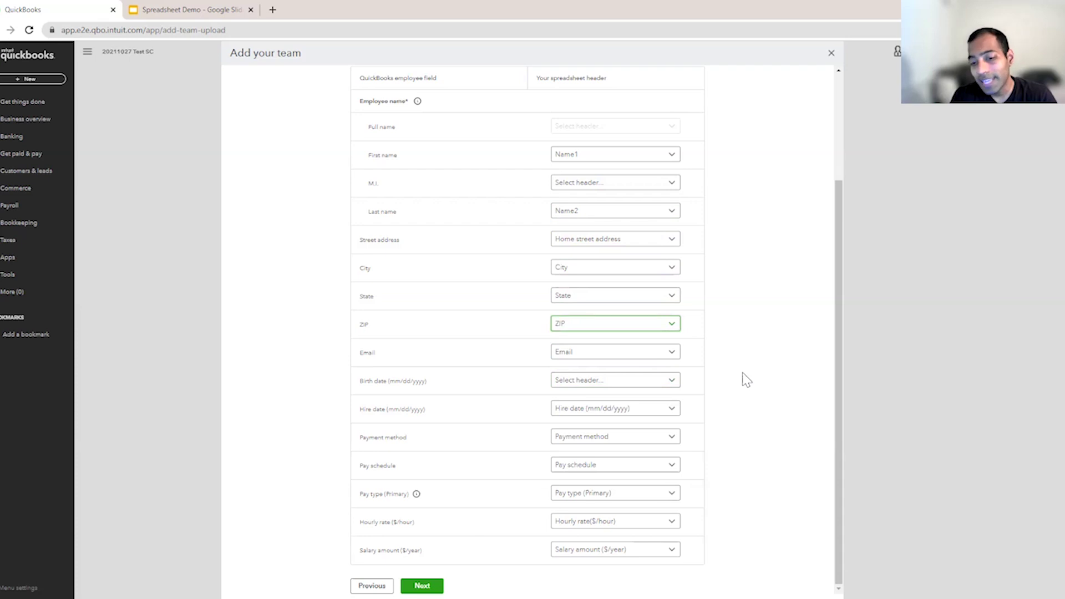
click(778, 365)
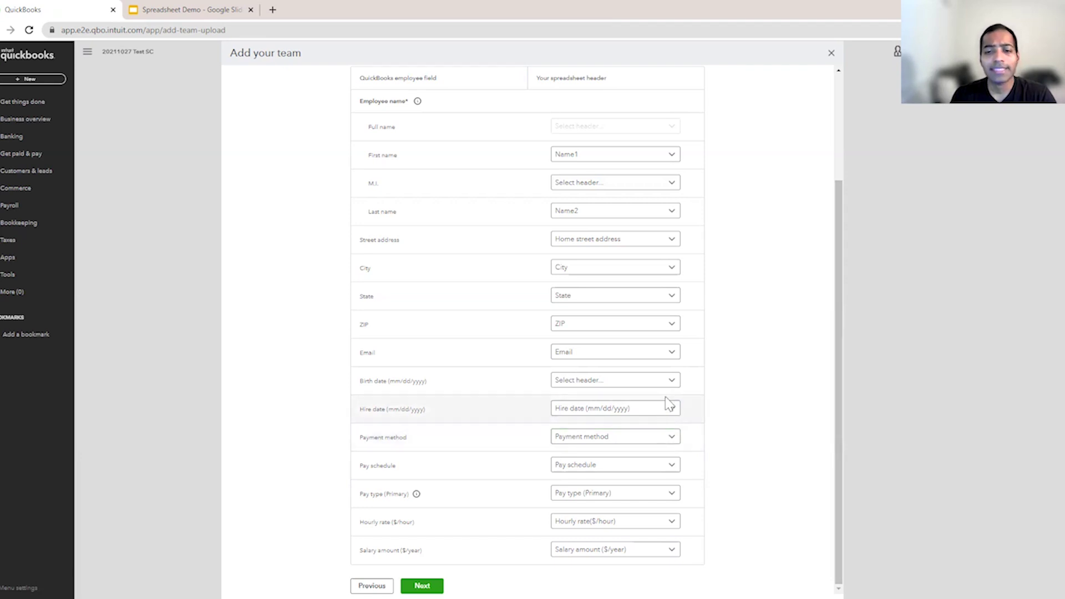
click(648, 382)
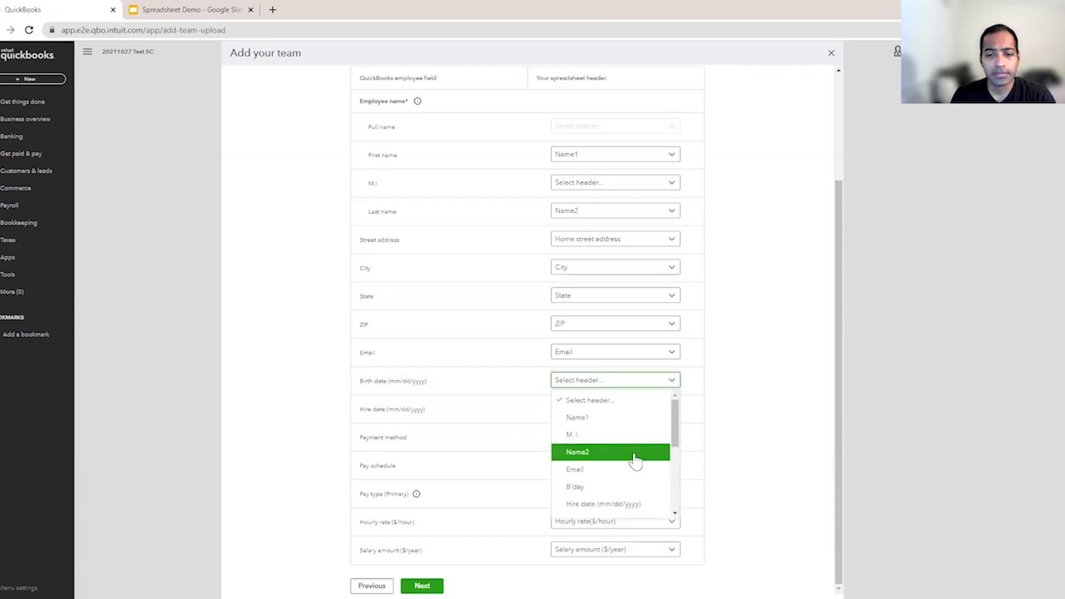
click(610, 488)
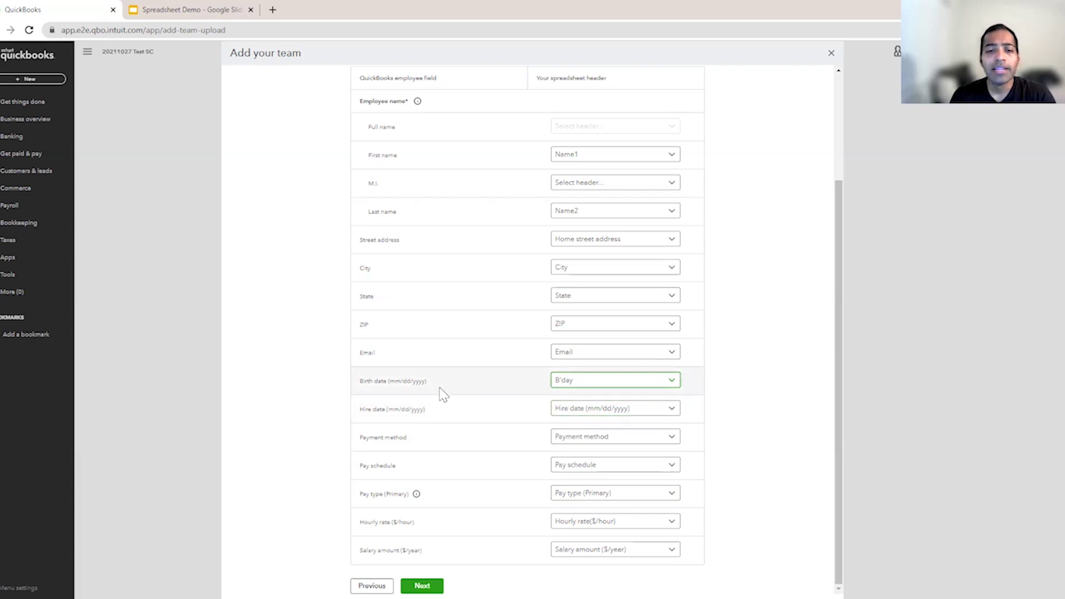
- Try mapping the Hire date field to the B'day header, and set it back to the Hire date (mm/dd/yyyy) header
click(580, 413)
click(580, 516)
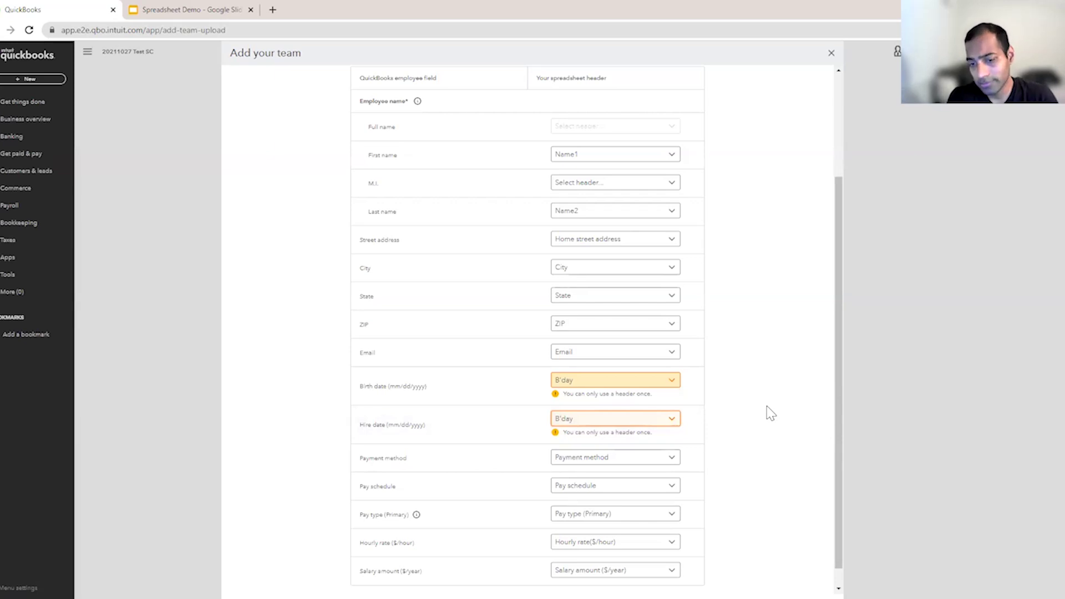
scroll(754, 360, down, 1)
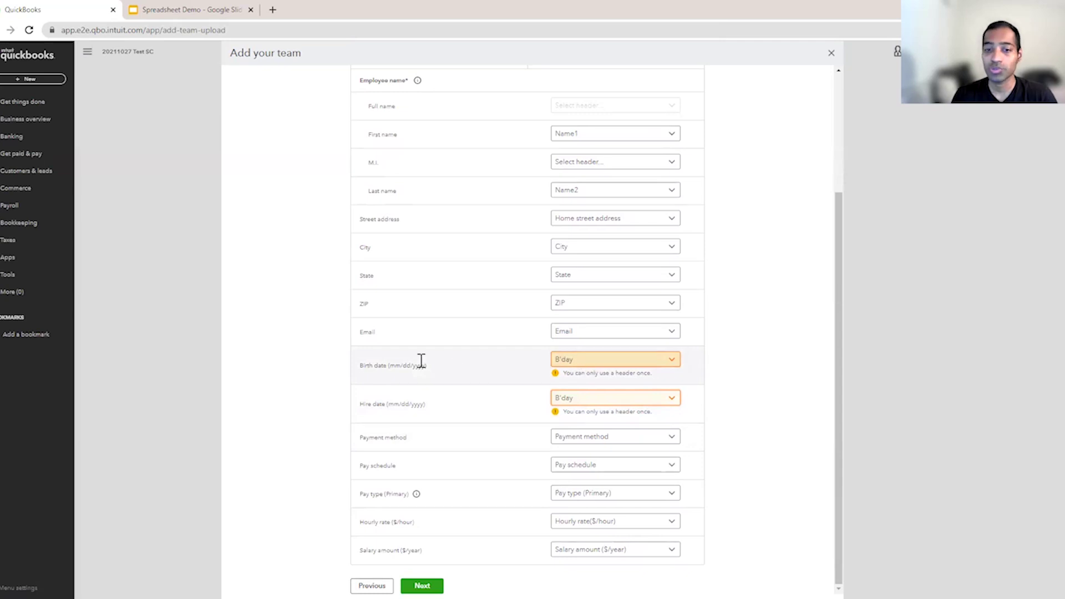
click(623, 402)
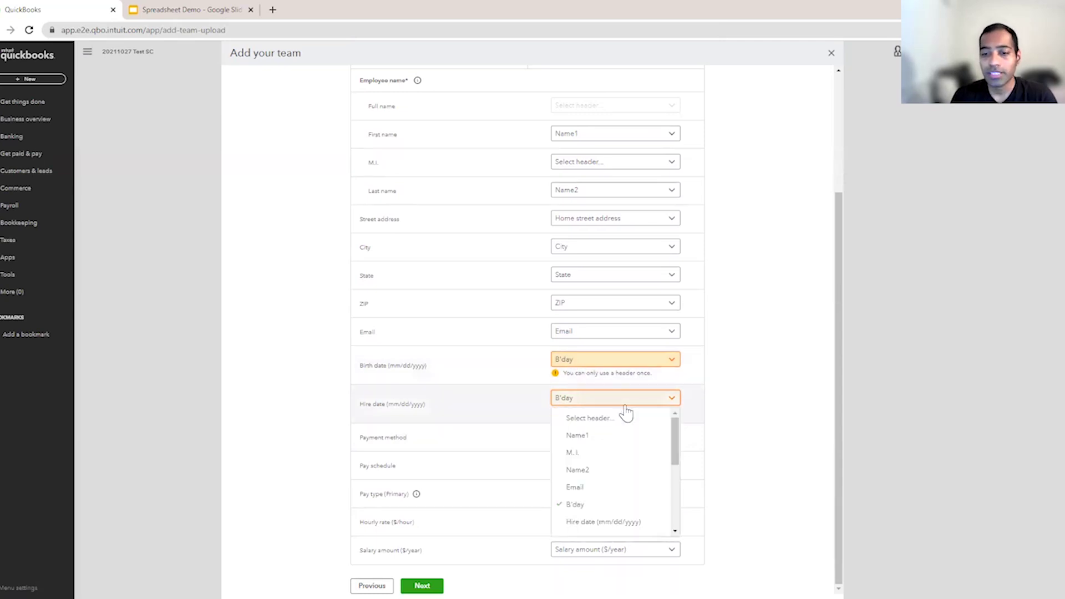
click(610, 523)
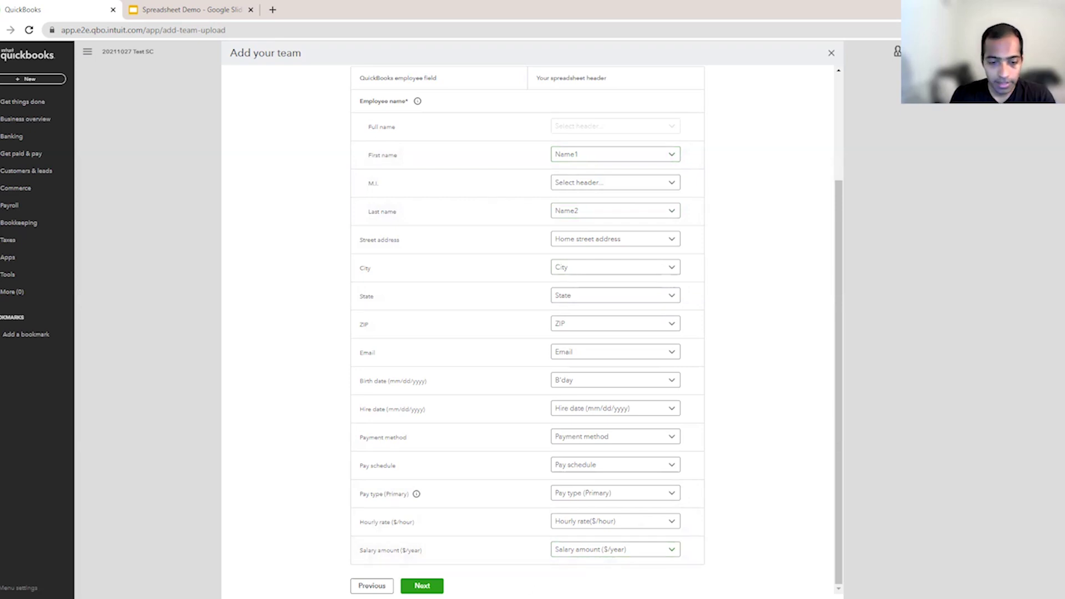
- Review the completed header mapping and submit it to add the team members
scroll(518, 178, up, 2)
scroll(683, 194, down, 2)
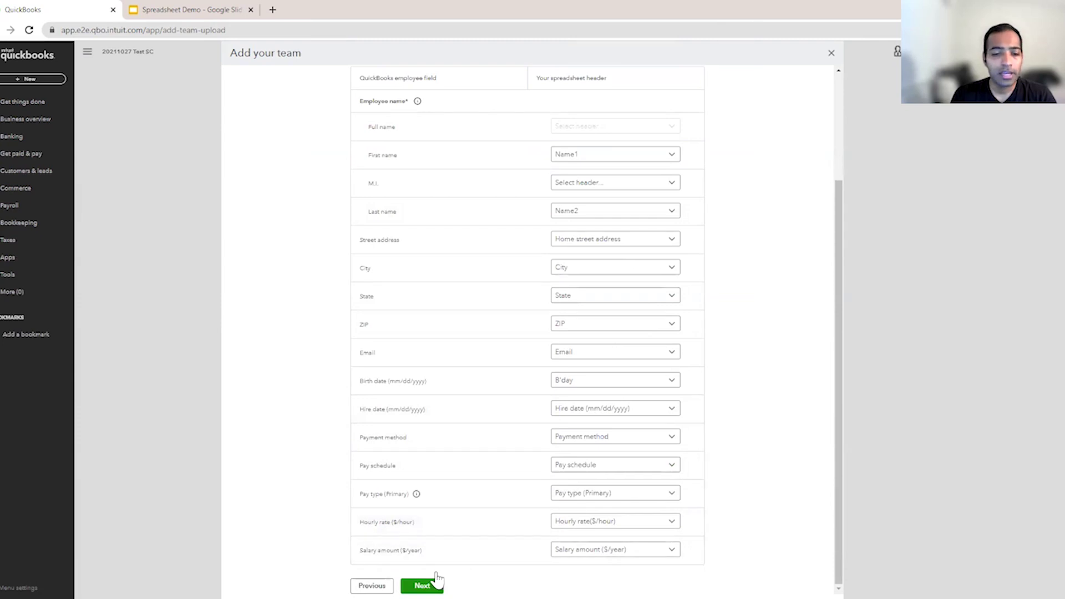
click(422, 585)
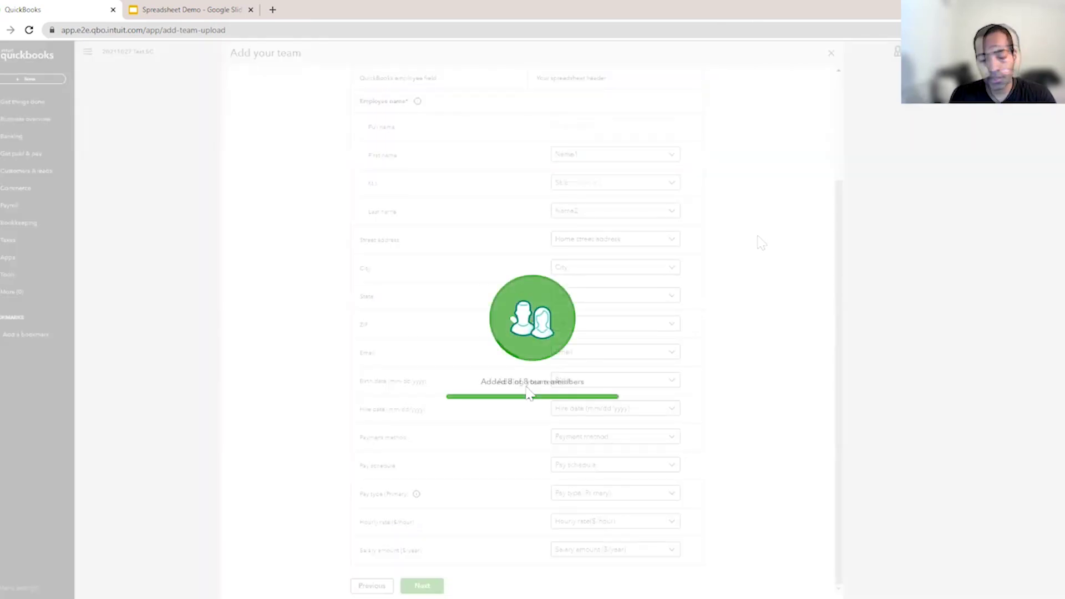